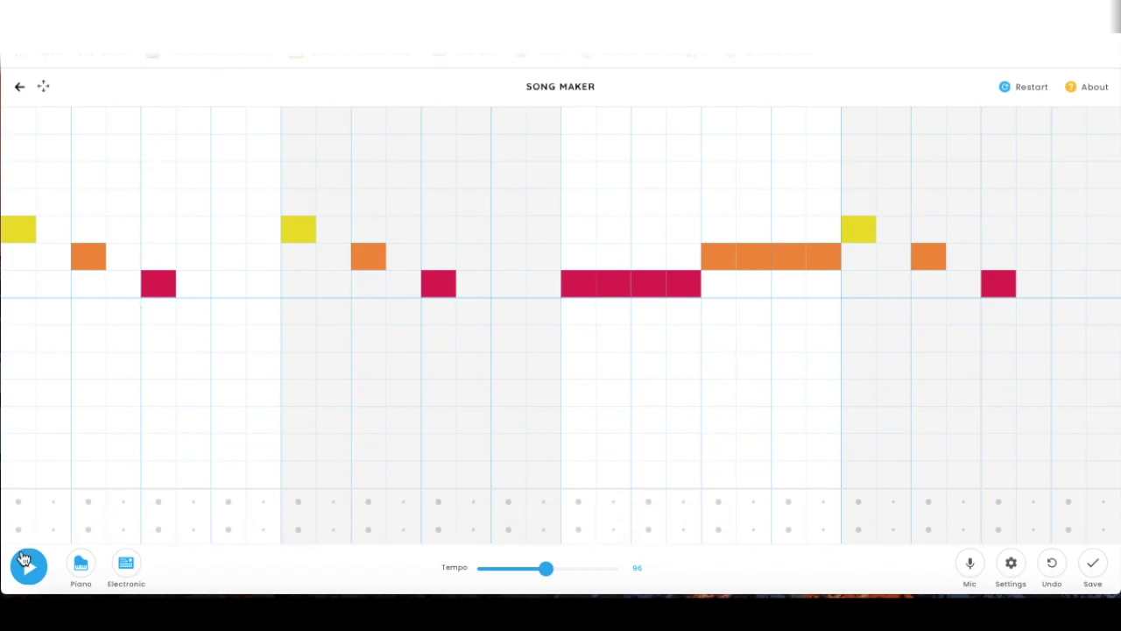
- Play the three-pitch yellow, orange and red melody at tempo 96 from start to finish
left_click(26, 571)
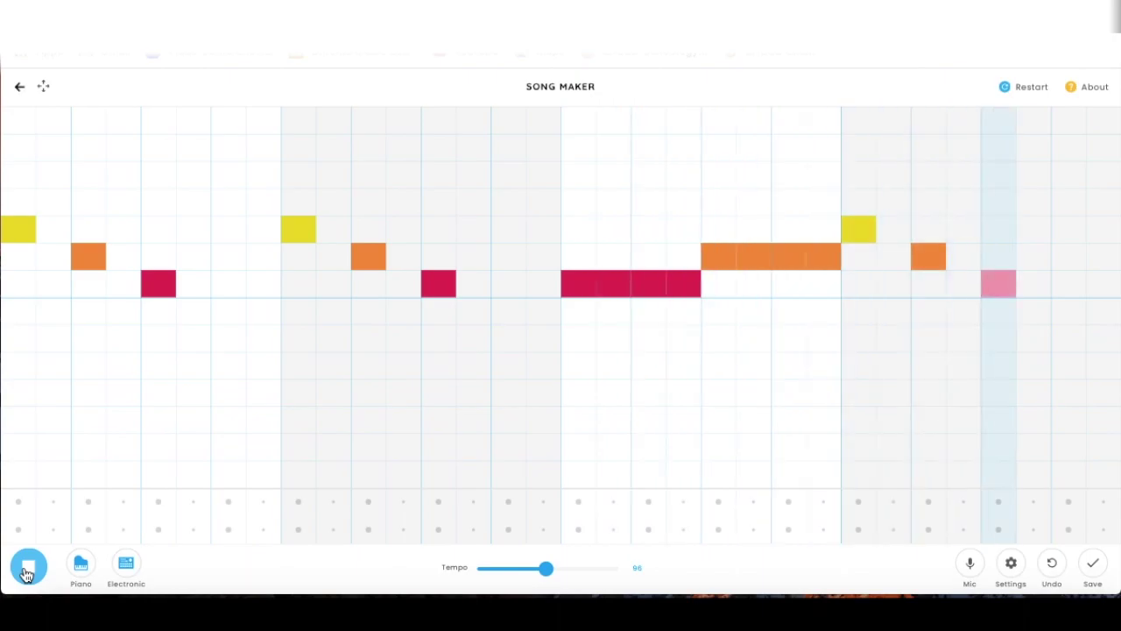
- Delete the second orange, second red and third yellow notes, shorten the long red note, then play
left_click(369, 262)
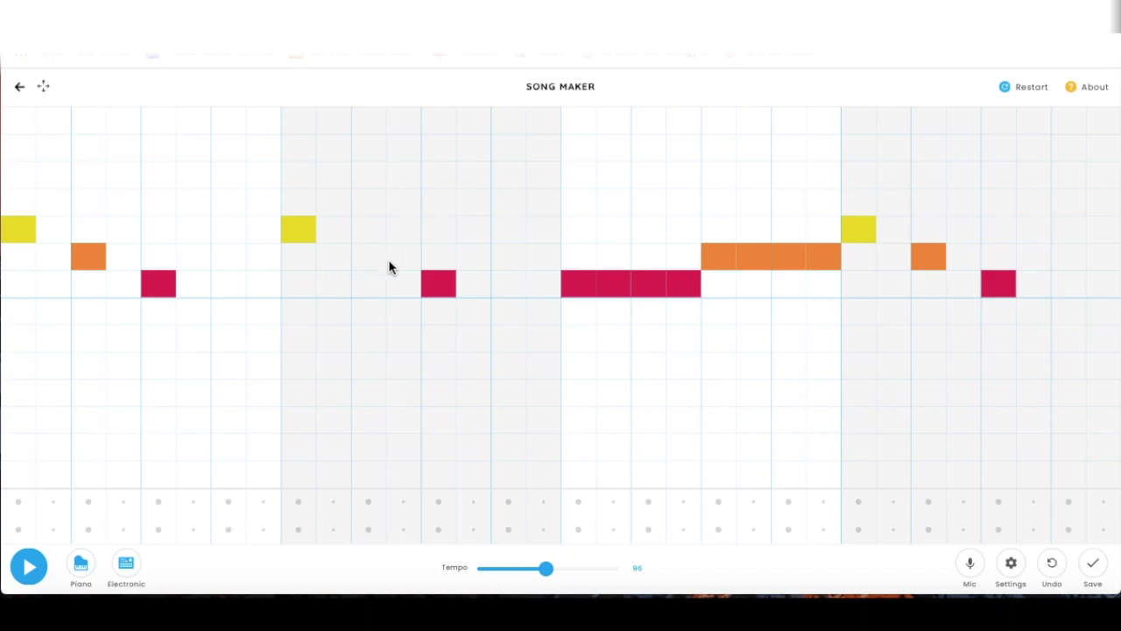
left_click(445, 285)
left_click(657, 288)
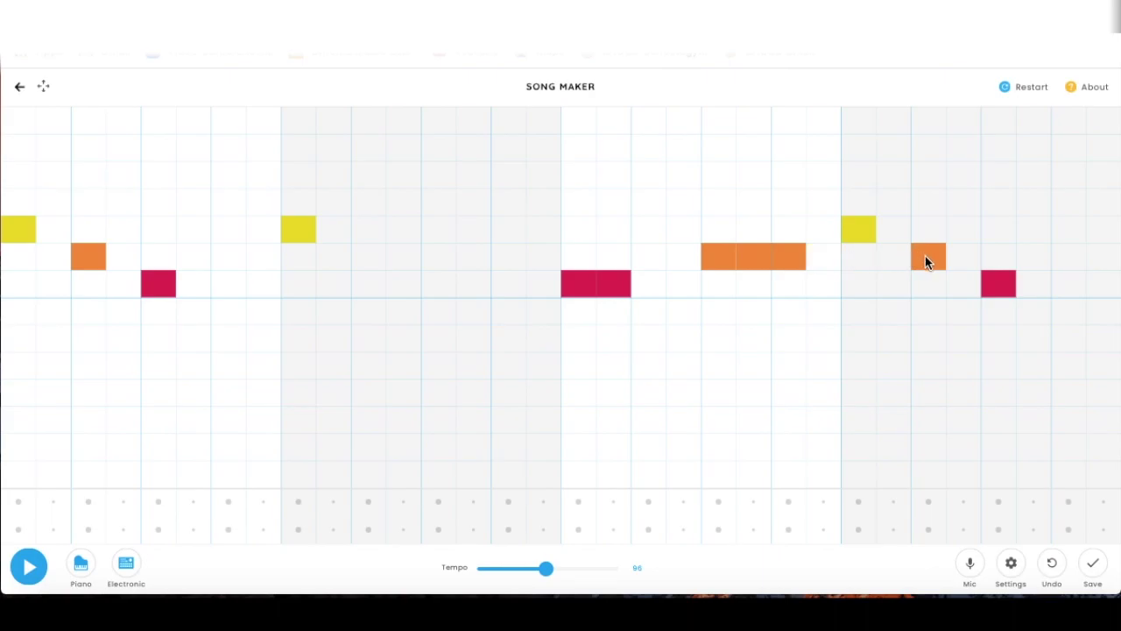
left_click(874, 235)
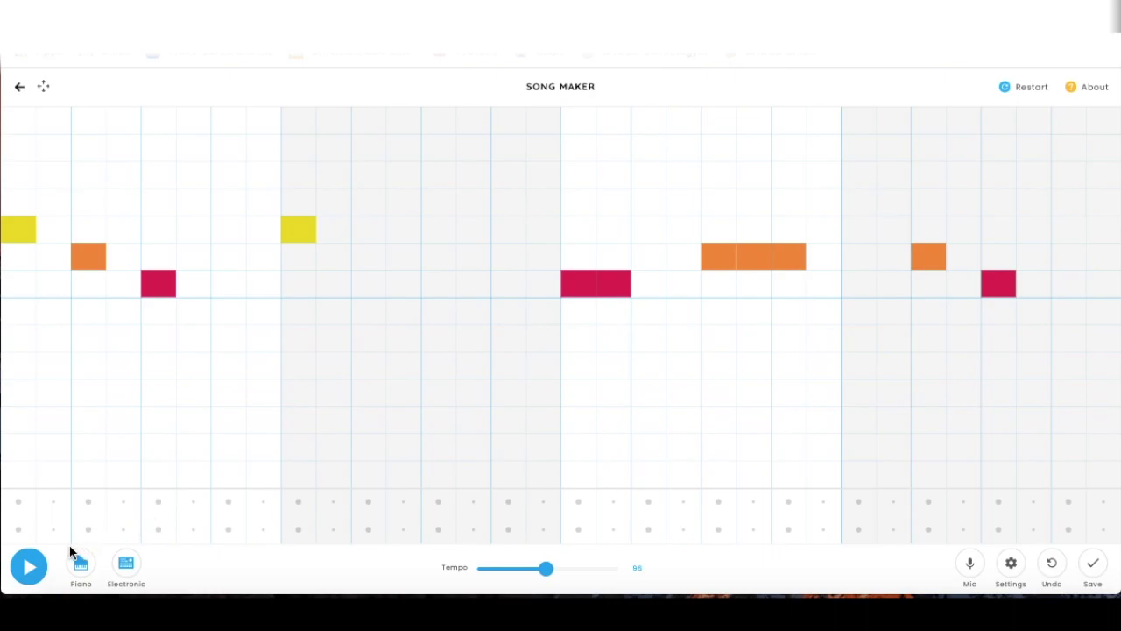
left_click(28, 571)
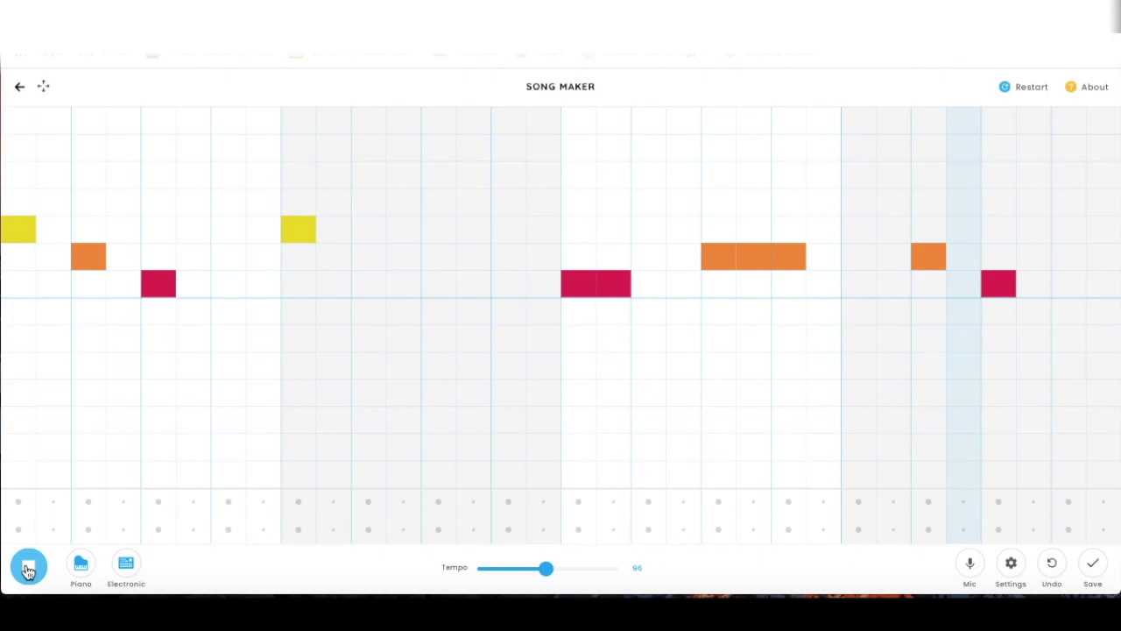
- Restore the missing orange, red and yellow notes at full length, then play the melody through
left_click(27, 571)
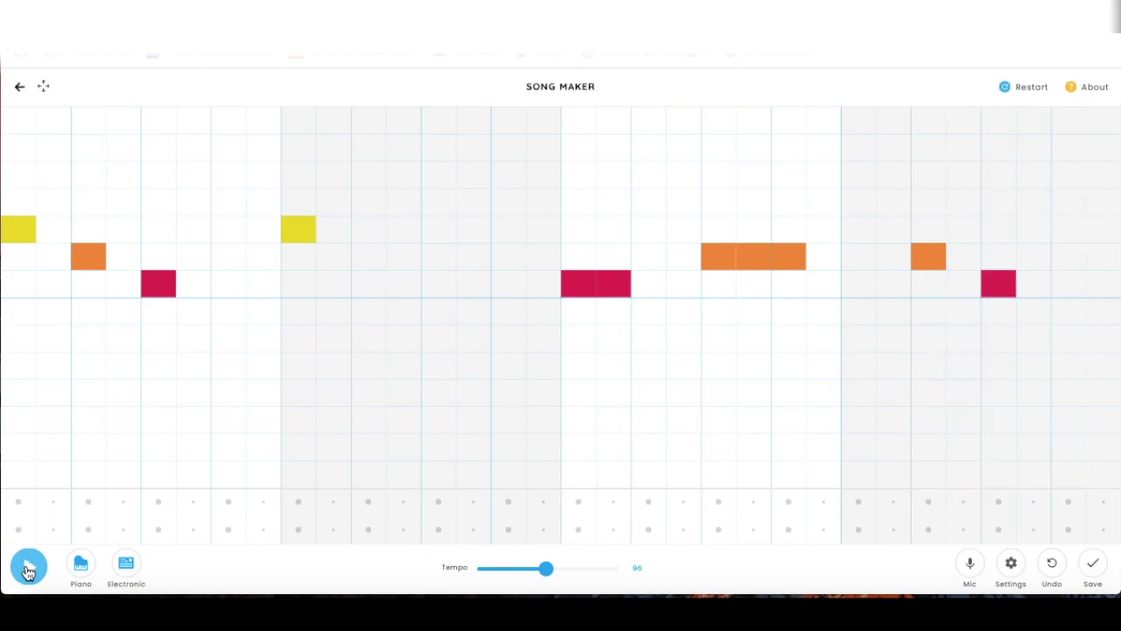
left_click(367, 261)
left_click(442, 290)
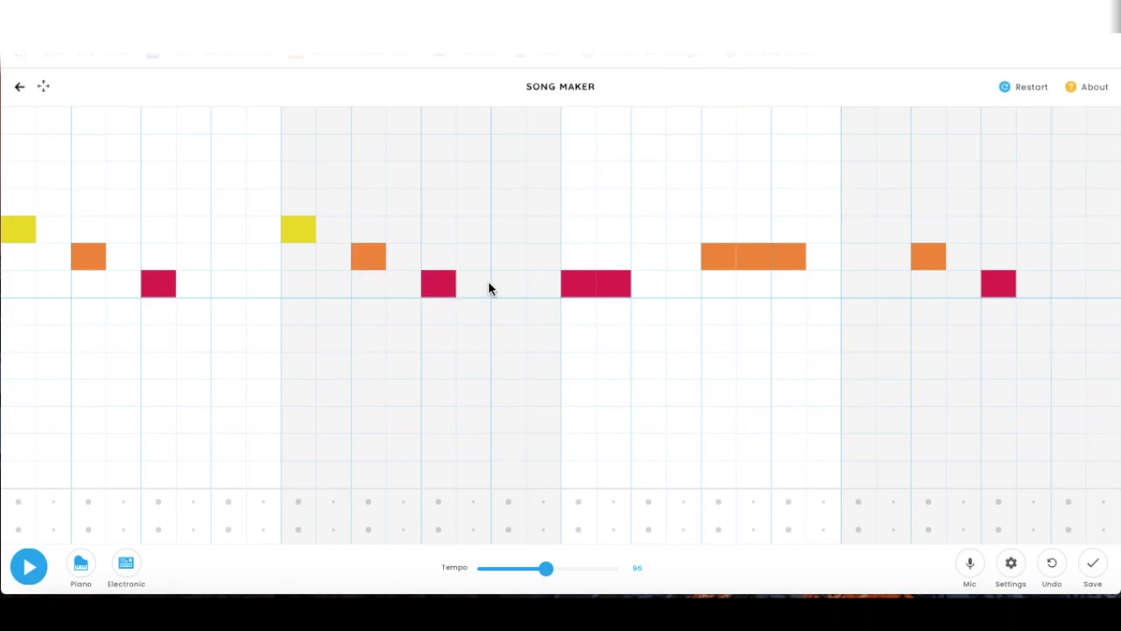
left_click(650, 284)
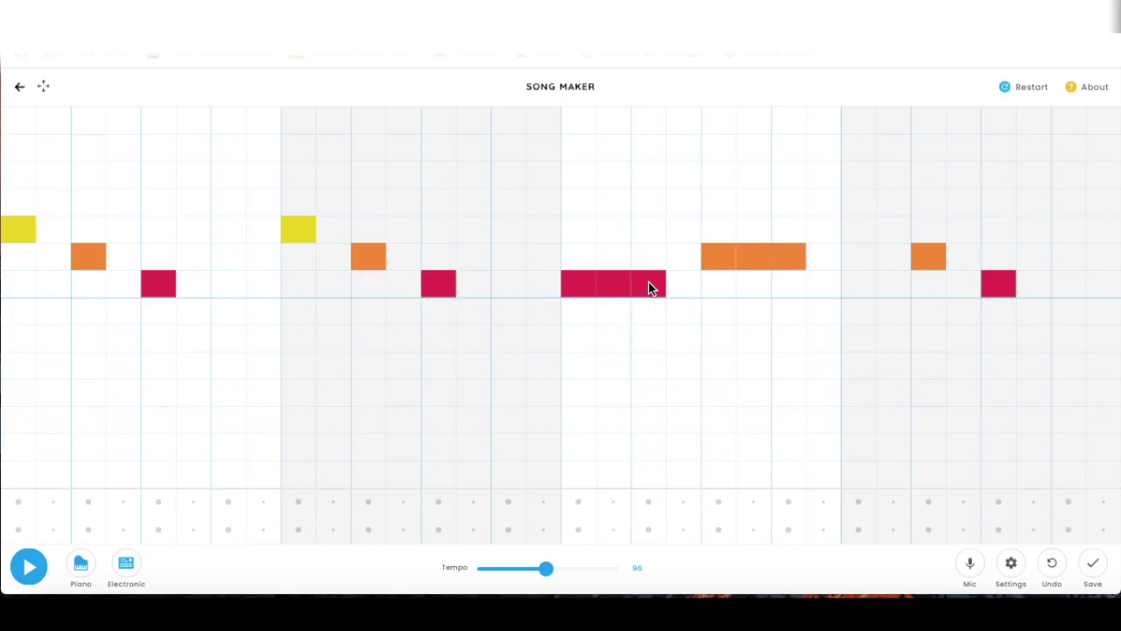
left_click(821, 257)
left_click(859, 231)
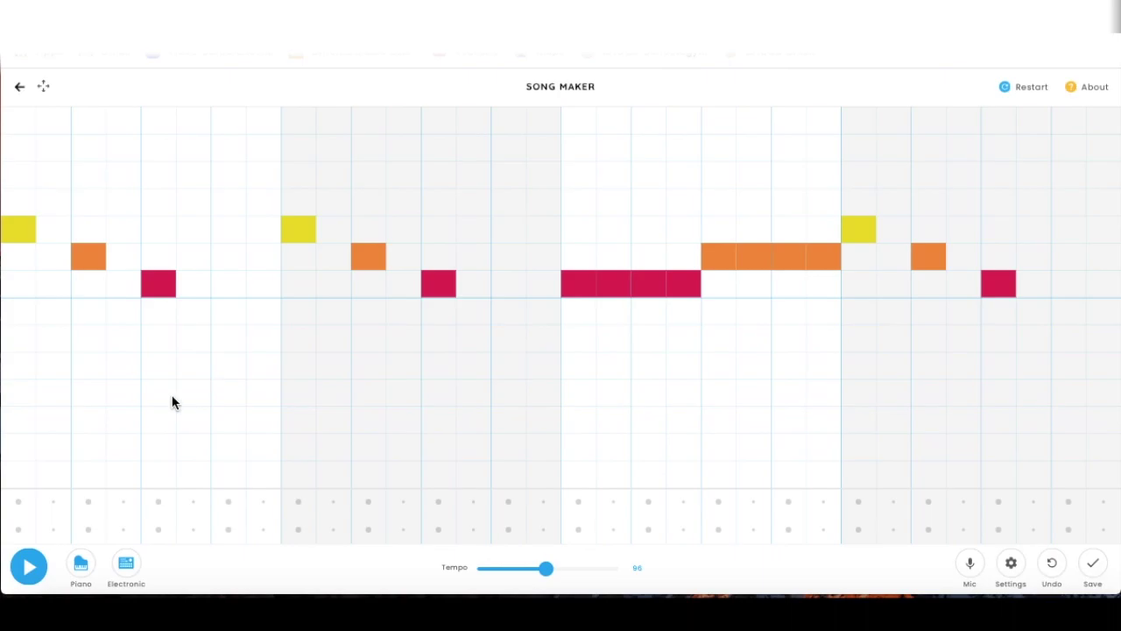
left_click(29, 566)
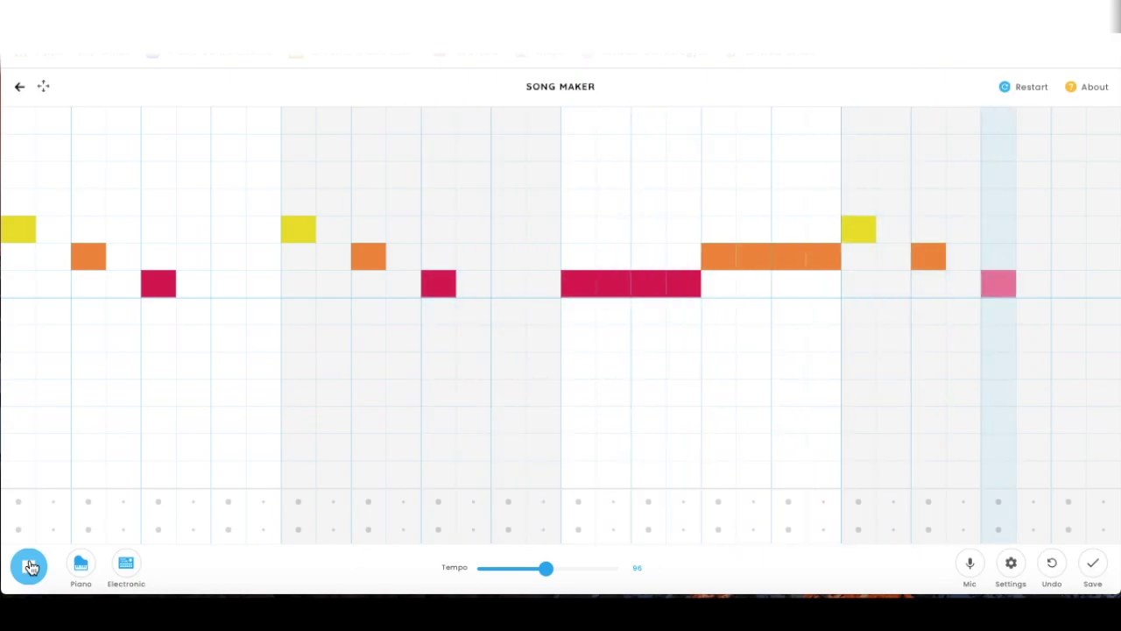
left_click(29, 566)
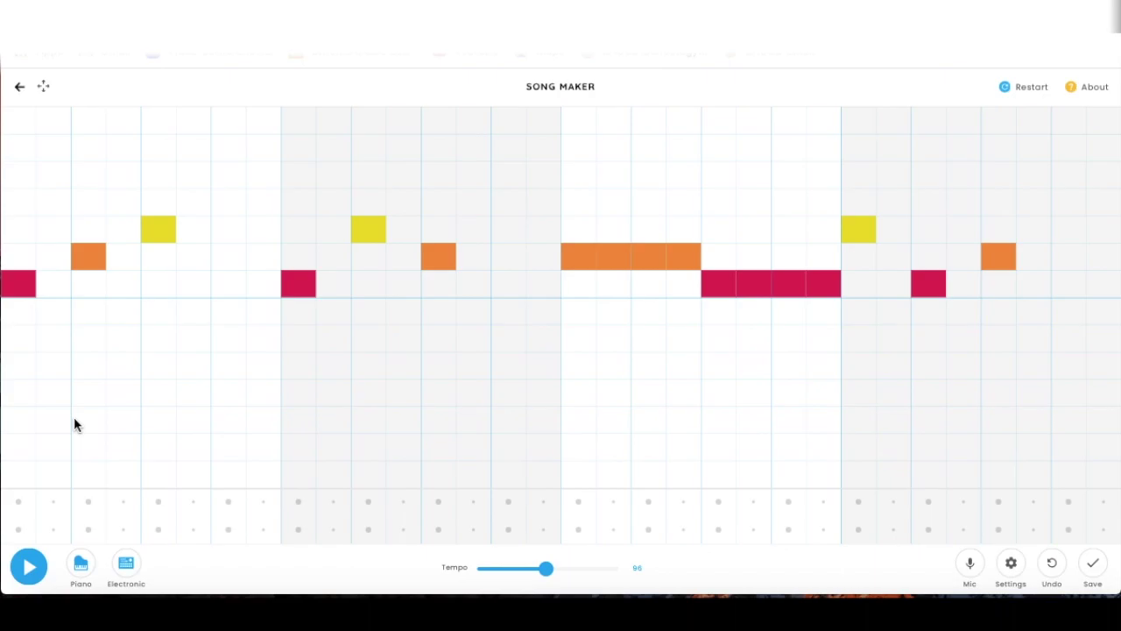
- Play the scrambled yellow, orange and red melody through once, then stop it
left_click(30, 568)
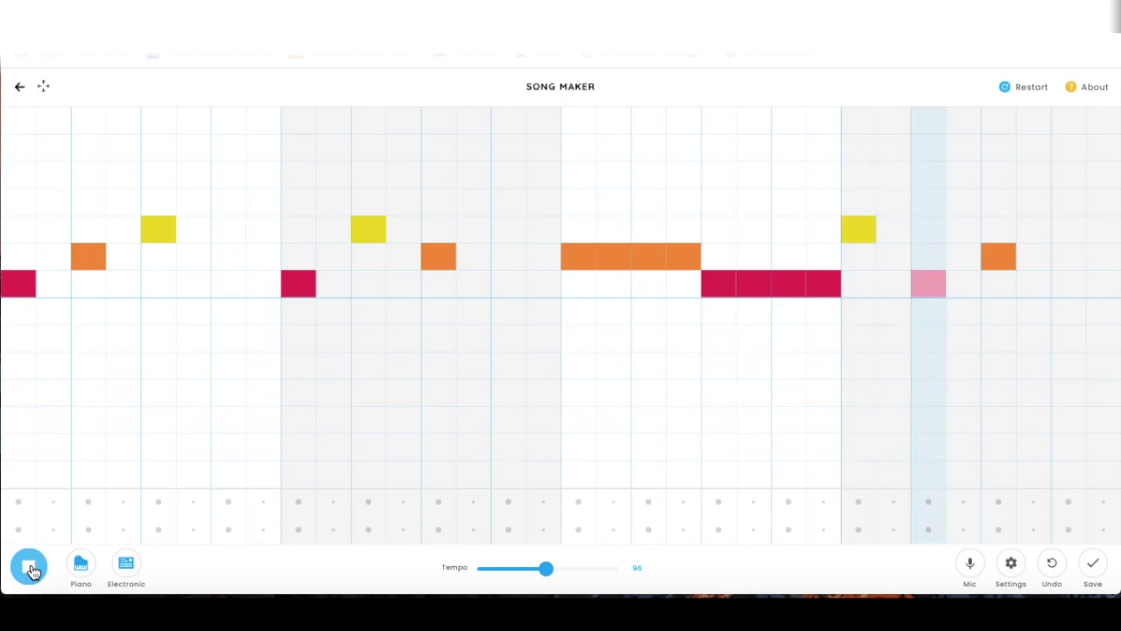
left_click(29, 568)
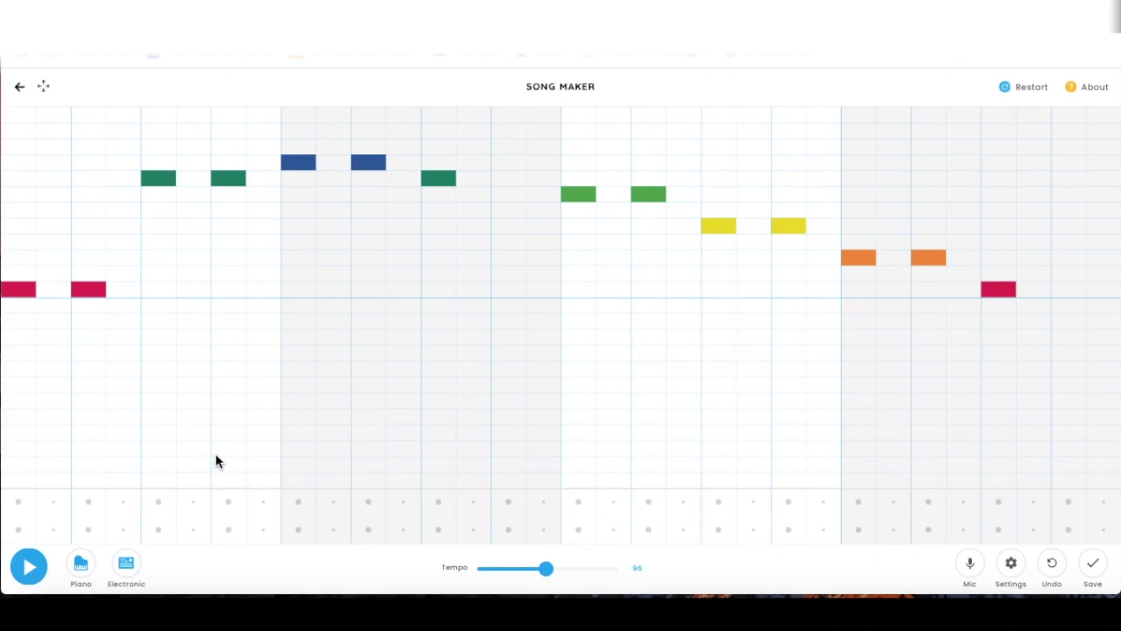
- Play the stepwise rising-then-falling melody through, then stop playback
left_click(29, 567)
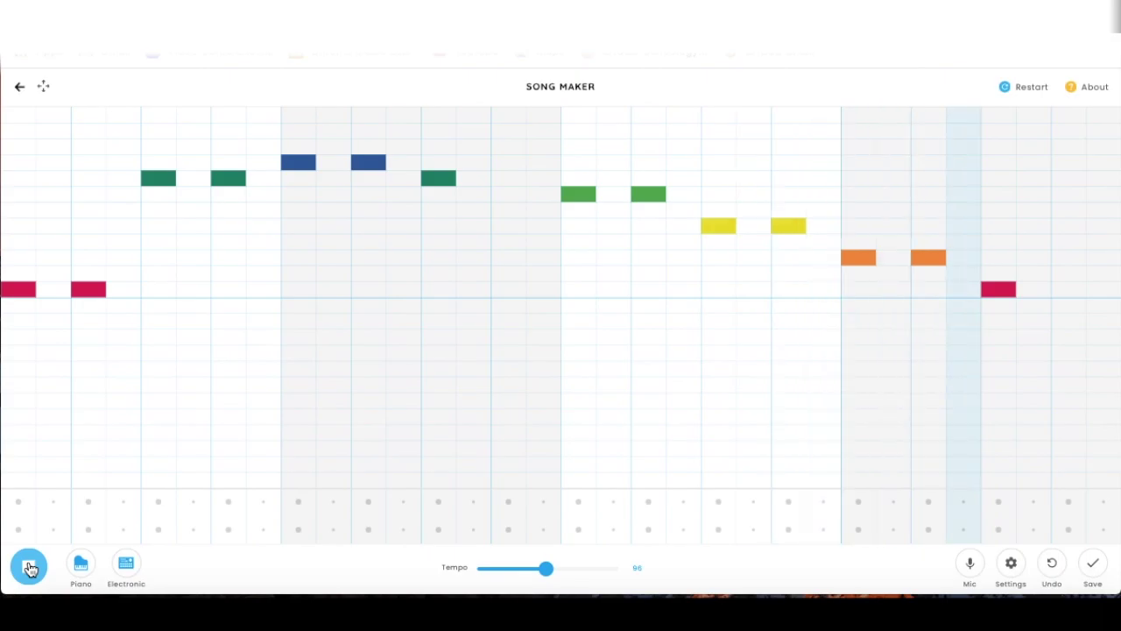
left_click(29, 567)
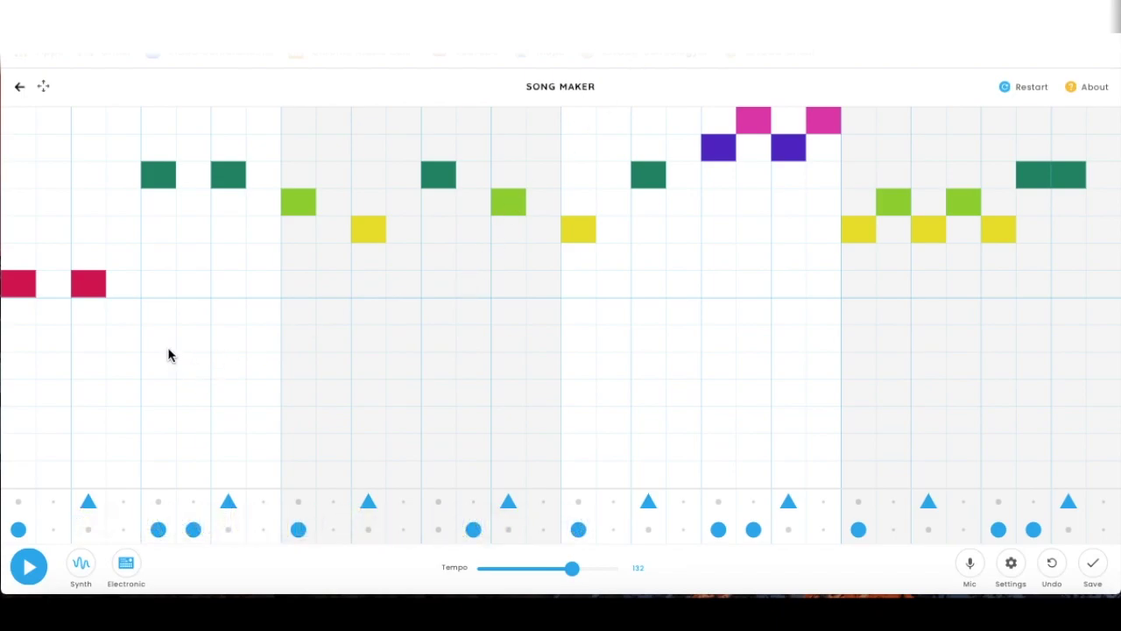
- Toggle the first red and green notes to hear them, then play the synth tune with drums
left_click(21, 291)
left_click(93, 283)
left_click(93, 283)
left_click(167, 175)
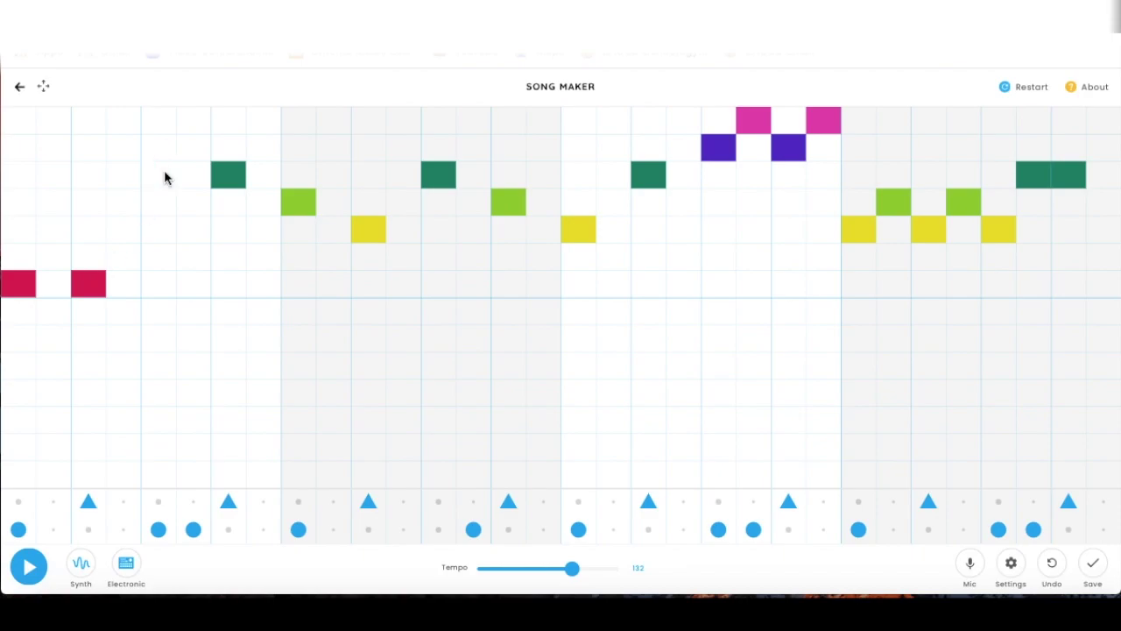
left_click(243, 177)
left_click(242, 177)
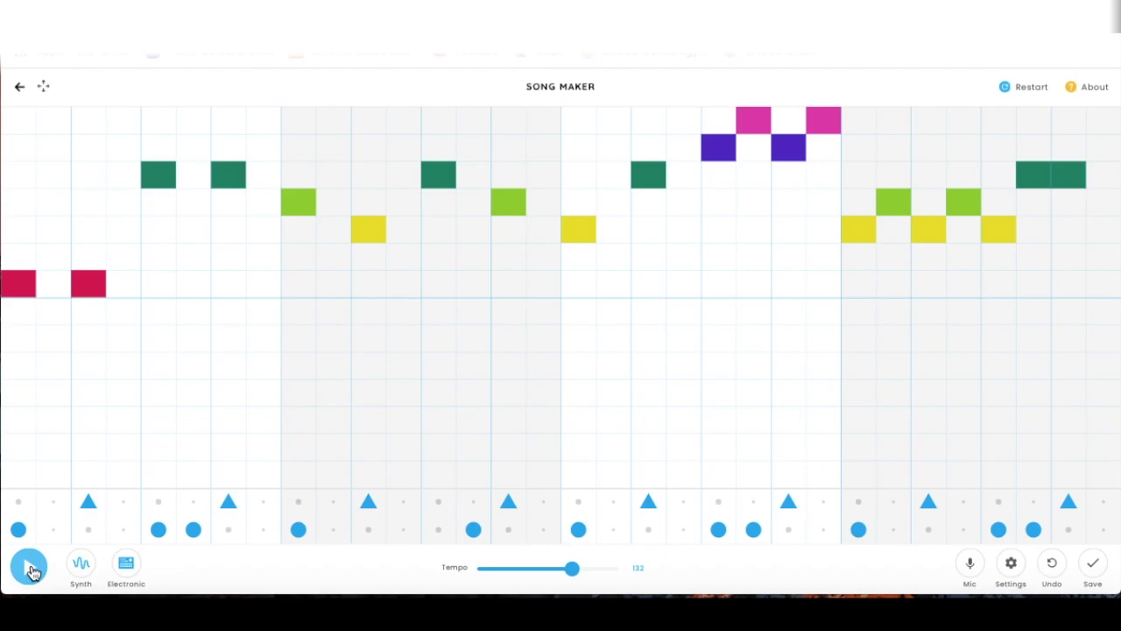
left_click(29, 567)
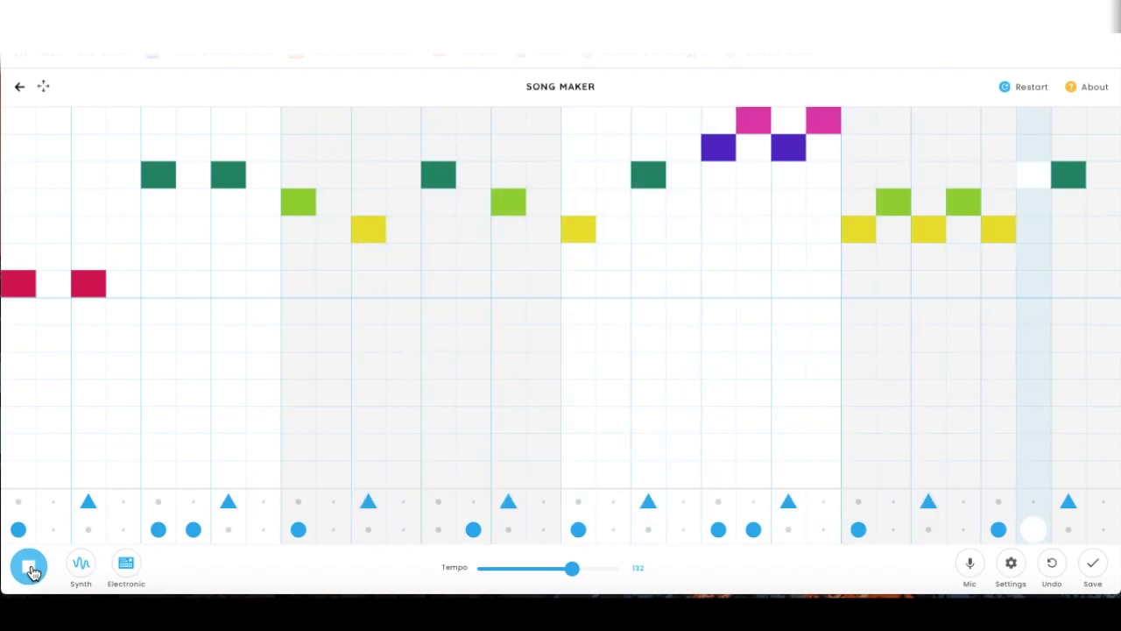
left_click(30, 572)
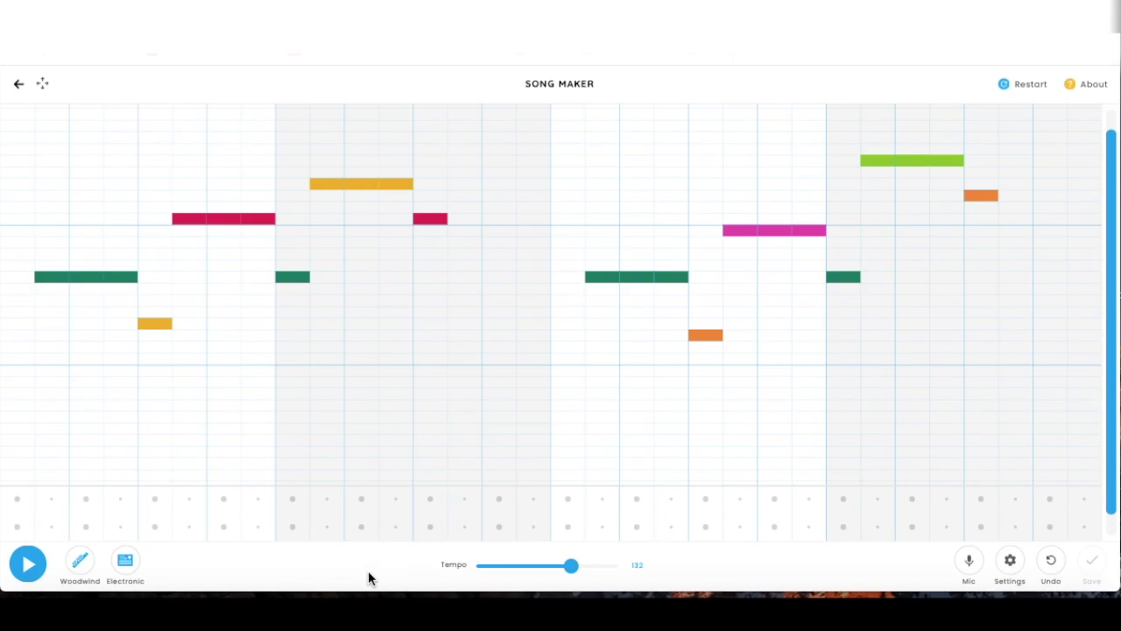
- Play the Woodwind melody at tempo 132 for the class to guess, then stop
left_click(28, 565)
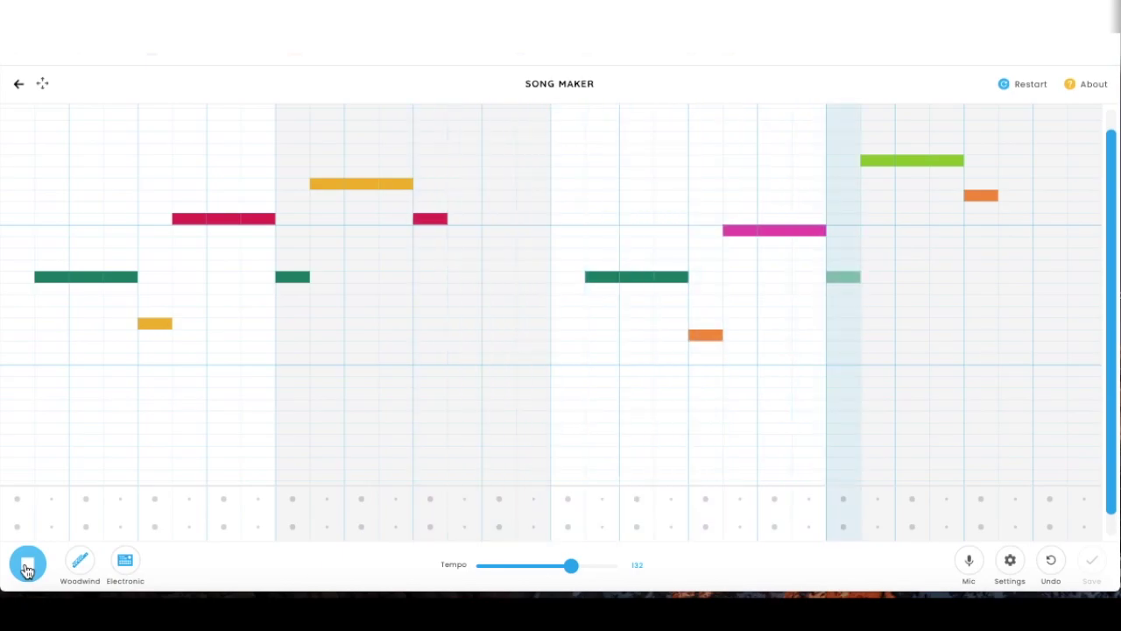
left_click(27, 565)
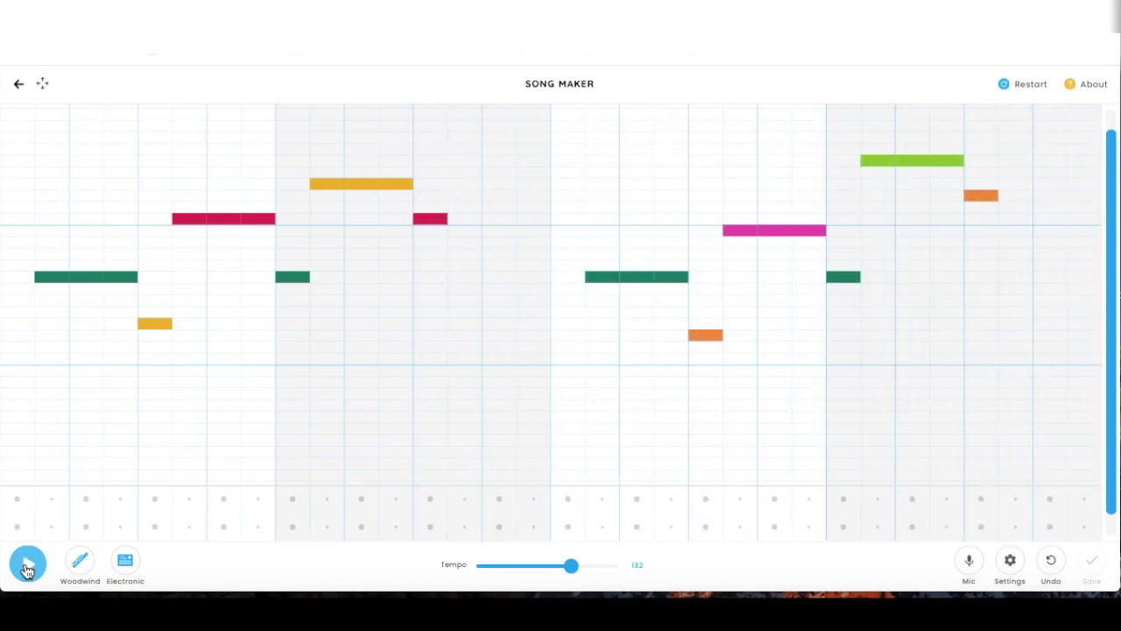